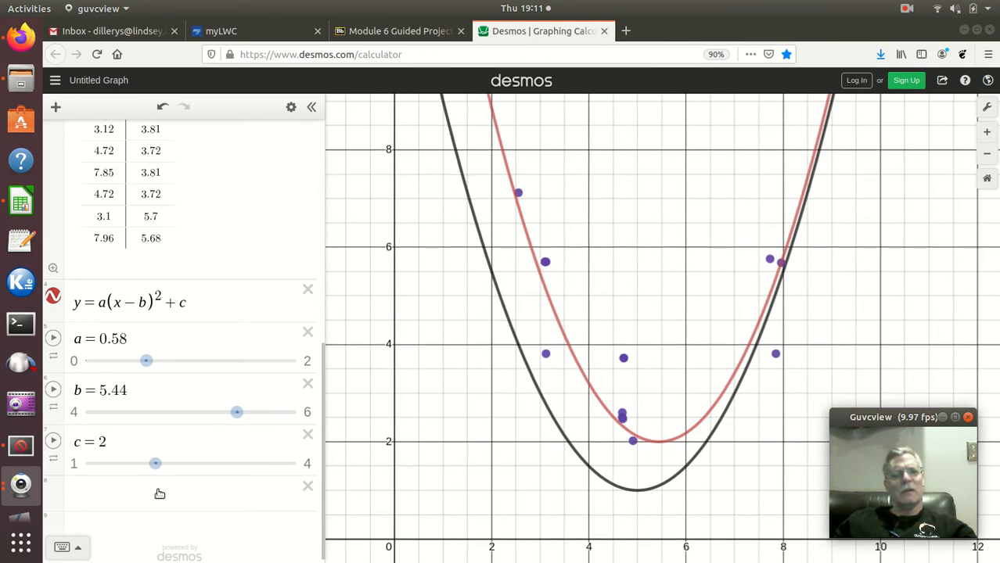
# - Hide the y₂ data points and both parabolas, then select the empty expression row below the c slider
pyautogui.scroll(3, 226, 439)
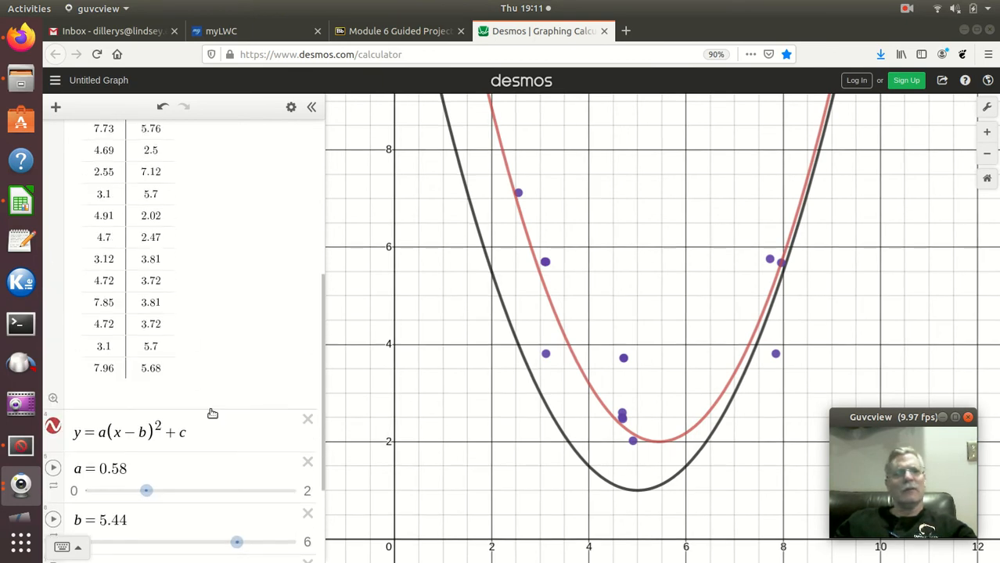
pyautogui.scroll(6, 152, 310)
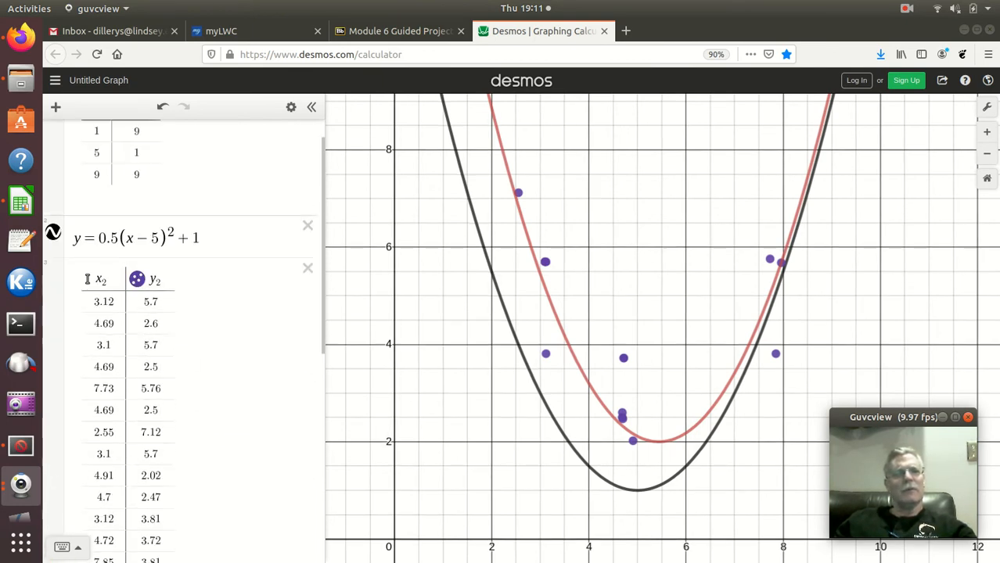
pyautogui.click(137, 279)
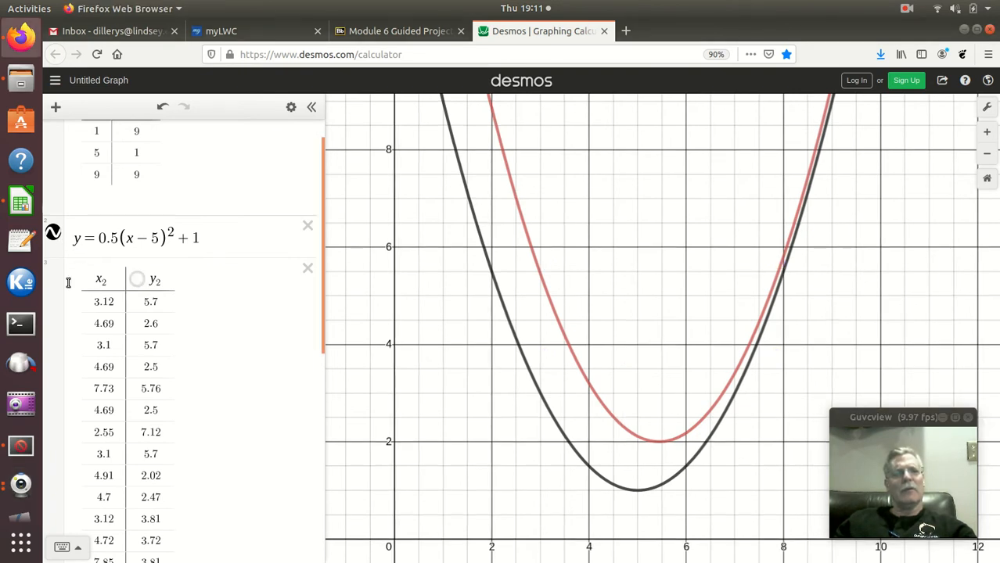
pyautogui.click(53, 233)
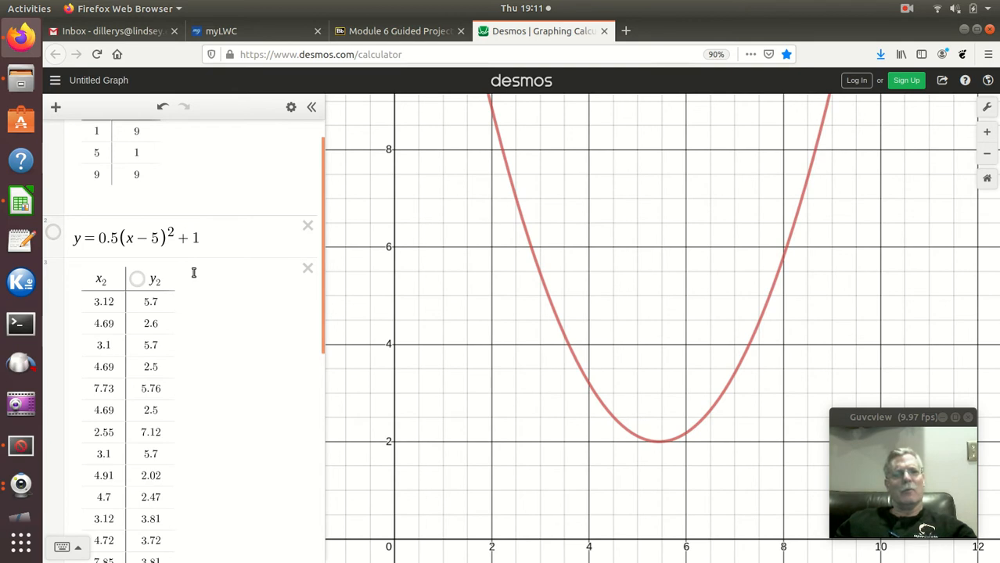
pyautogui.scroll(-5, 194, 272)
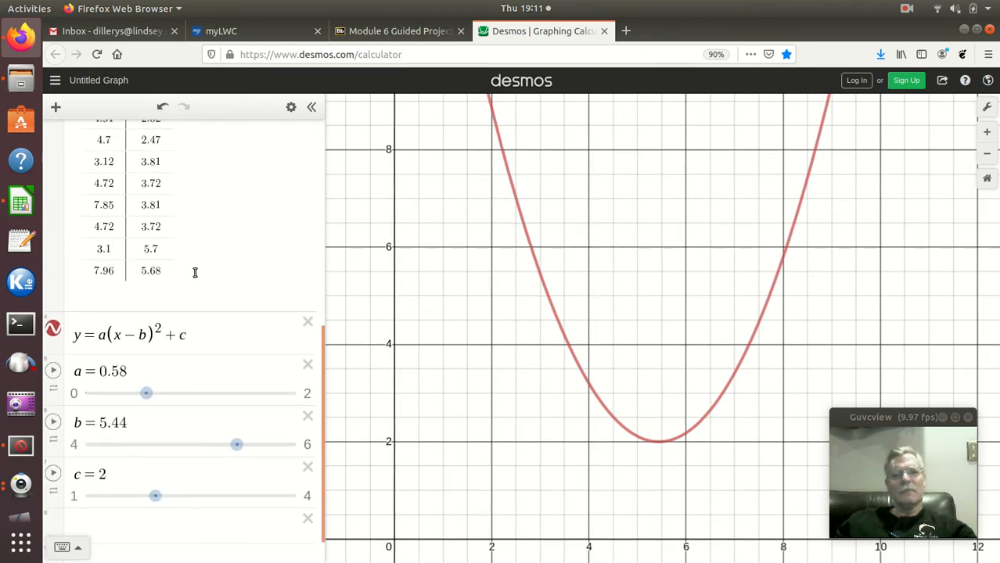
pyautogui.click(52, 329)
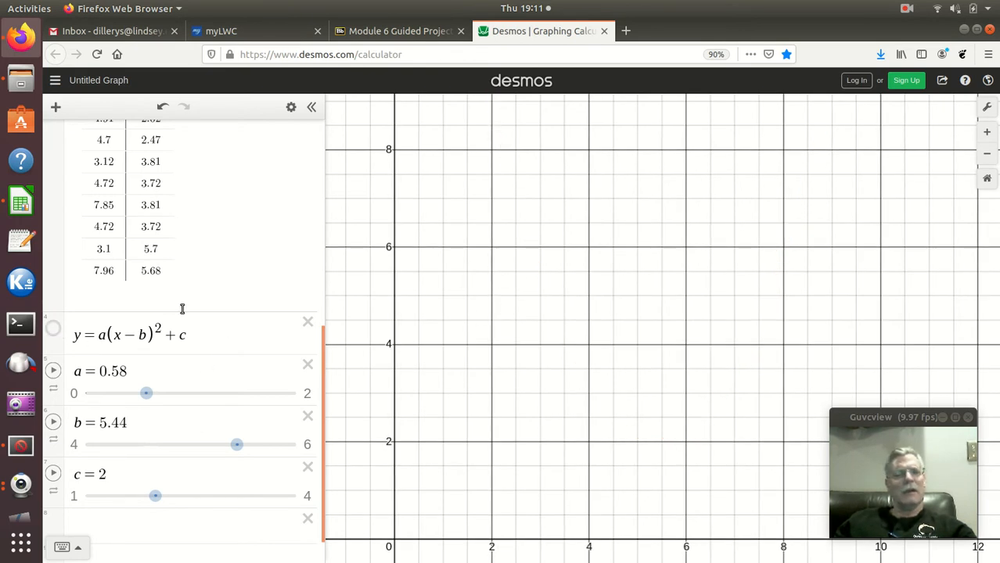
pyautogui.scroll(-1, 149, 438)
pyautogui.click(132, 488)
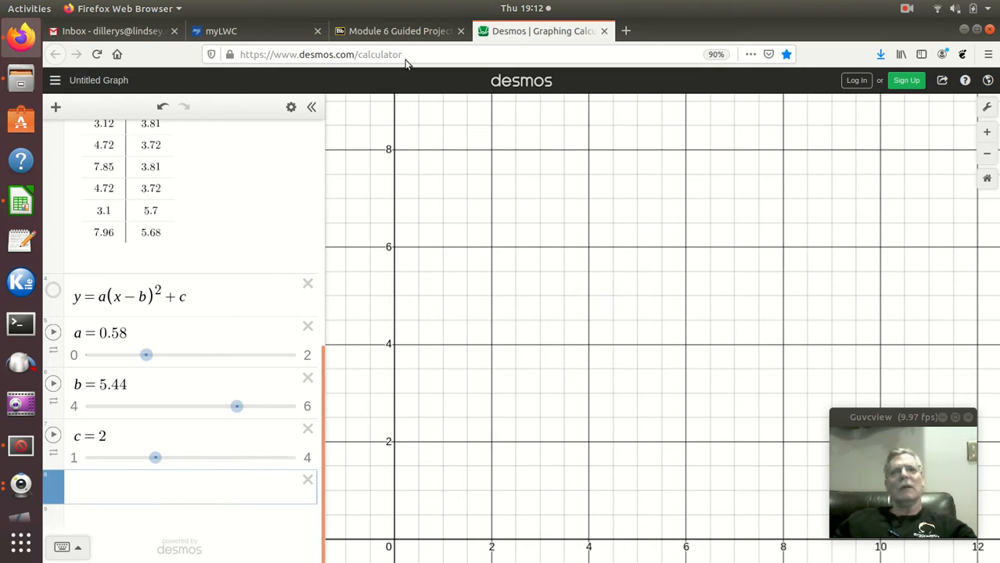
# - Switch to the Module 6 Guided Project page and open the Samide text file samideData.csv with LibreOffice Calc
pyautogui.click(397, 32)
pyautogui.scroll(-1, 420, 287)
pyautogui.scroll(-3, 421, 286)
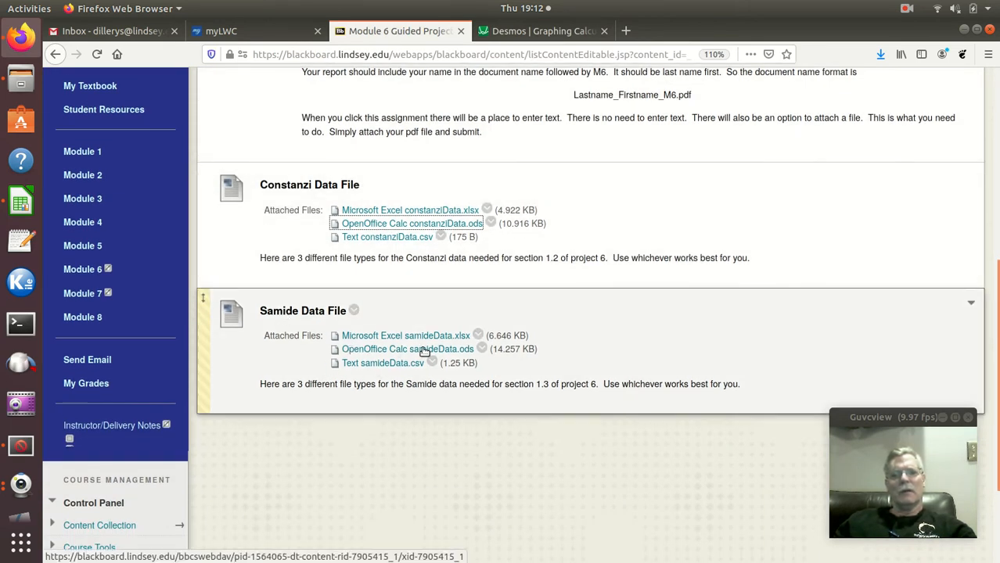
pyautogui.click(380, 364)
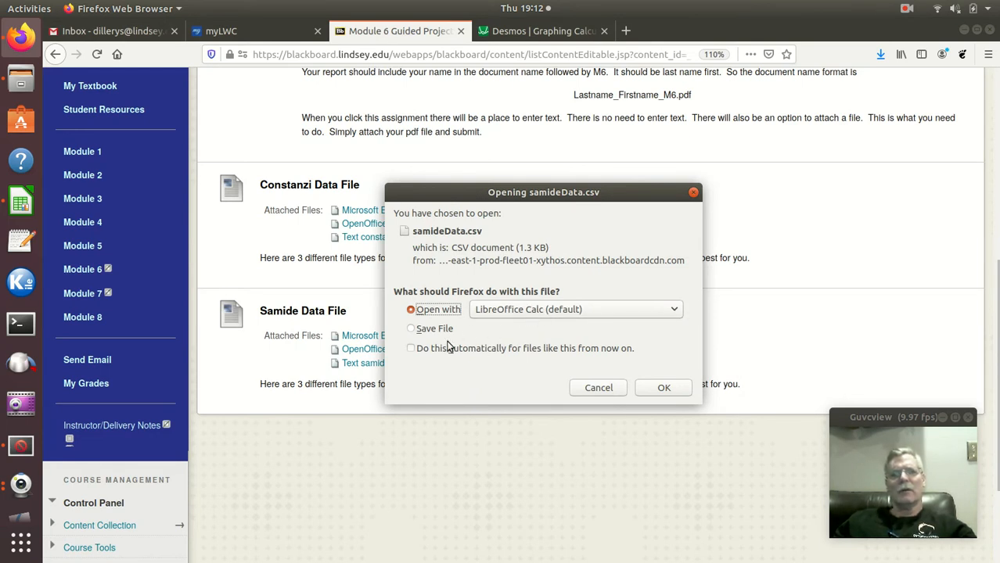
pyautogui.click(651, 387)
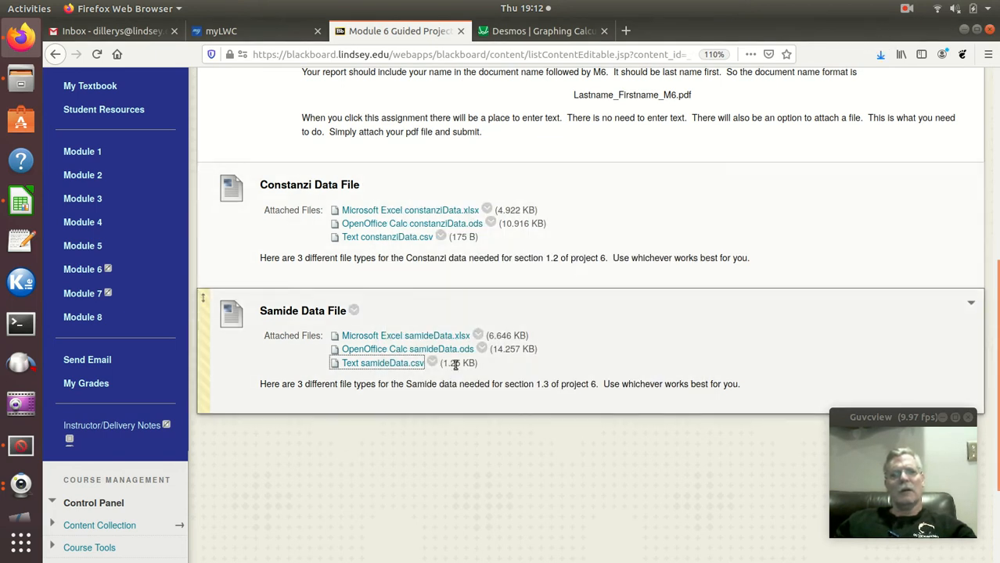
# - In LibreOffice Calc, import samideData.csv with the Unicode (UTF-8) character set after checking the preview rows
pyautogui.click(21, 205)
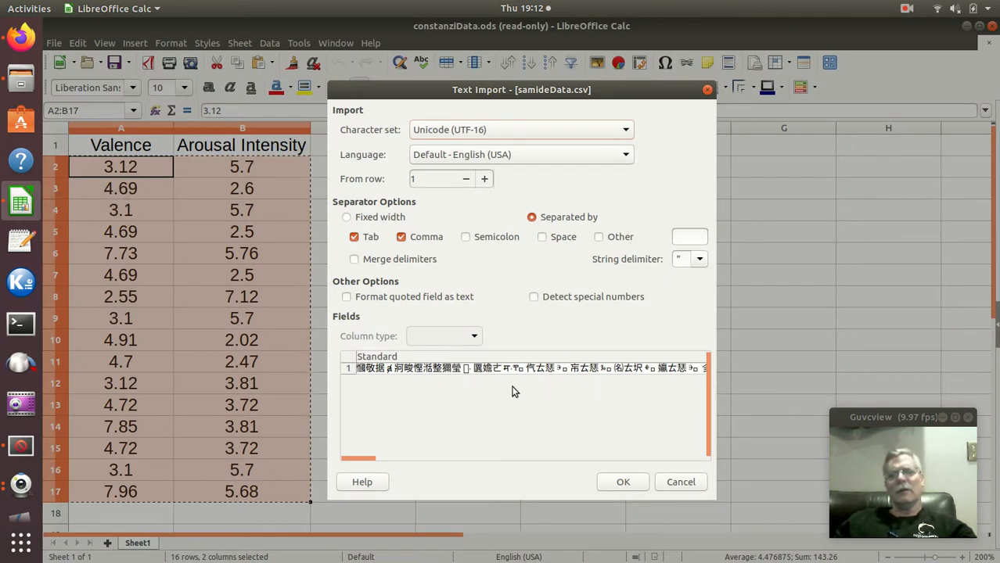
pyautogui.click(626, 131)
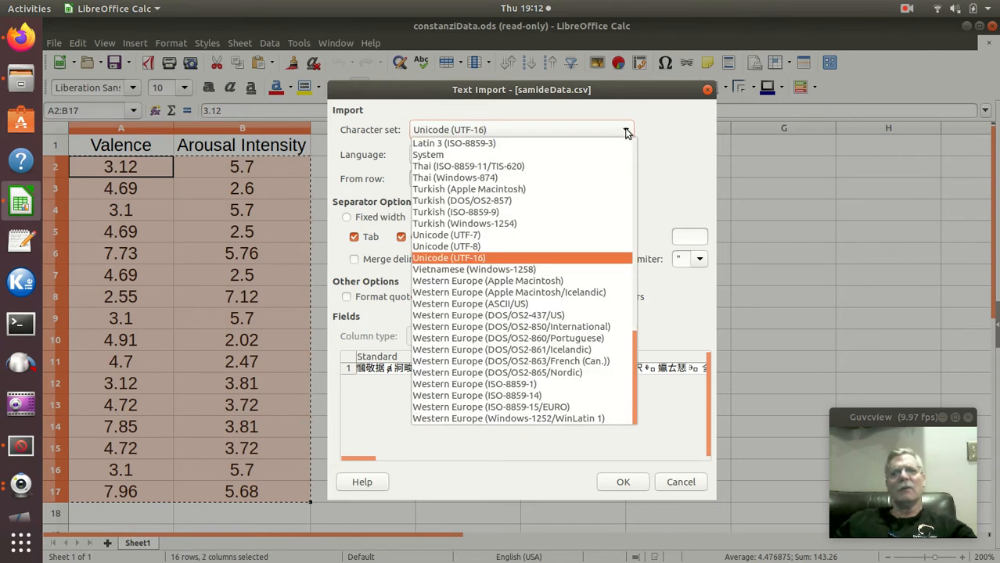
pyautogui.click(495, 246)
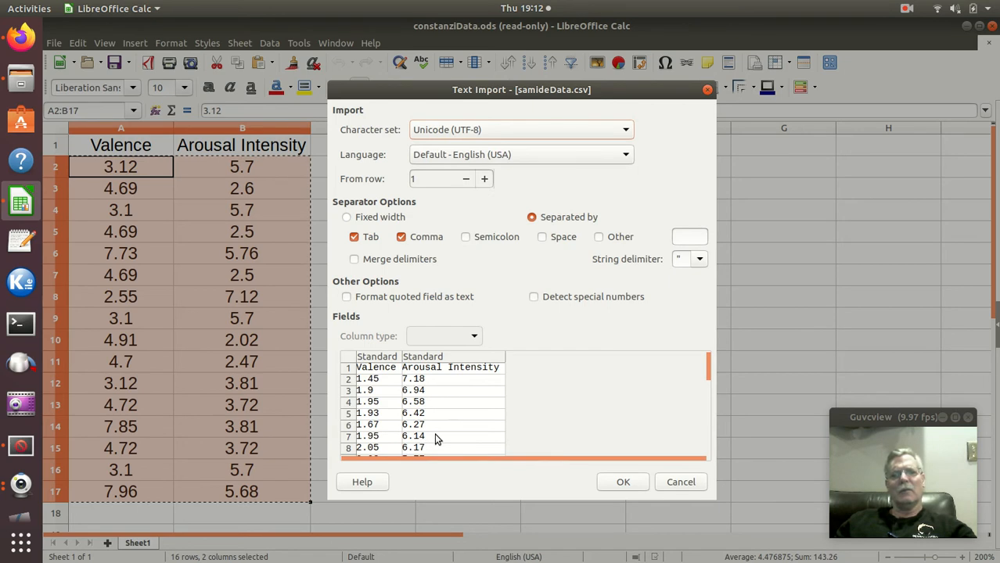
pyautogui.scroll(-4, 457, 404)
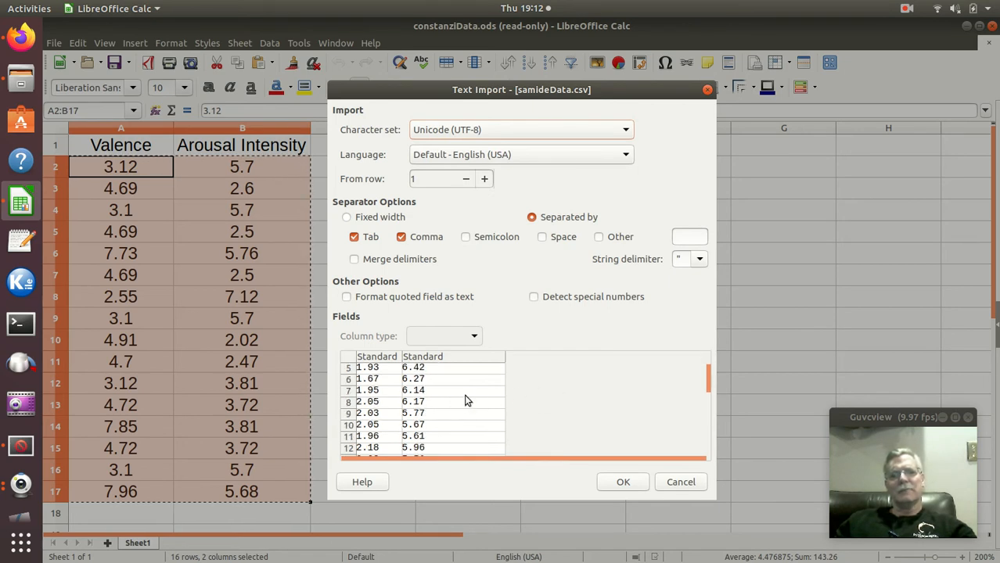
pyautogui.scroll(-4, 453, 402)
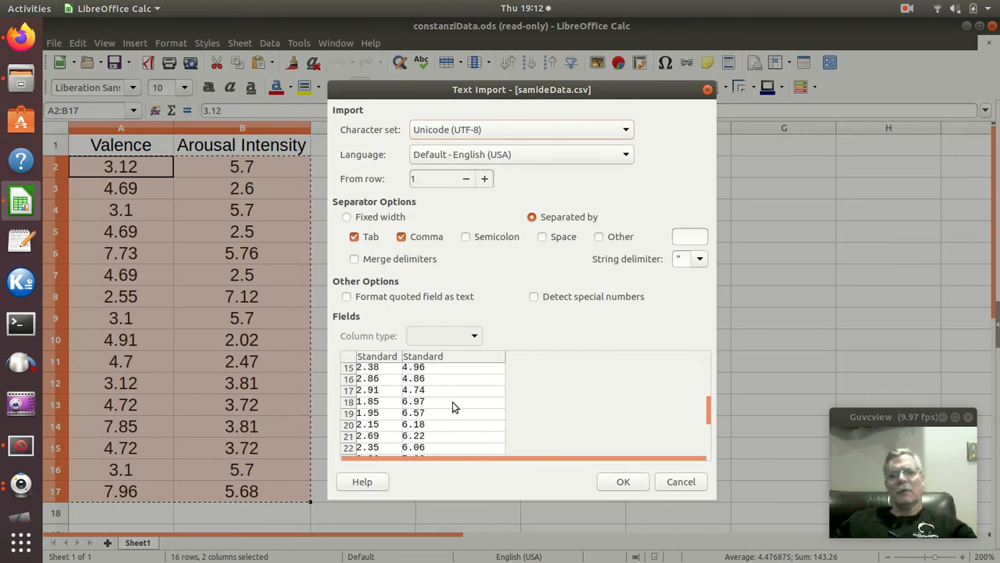
pyautogui.scroll(7, 451, 402)
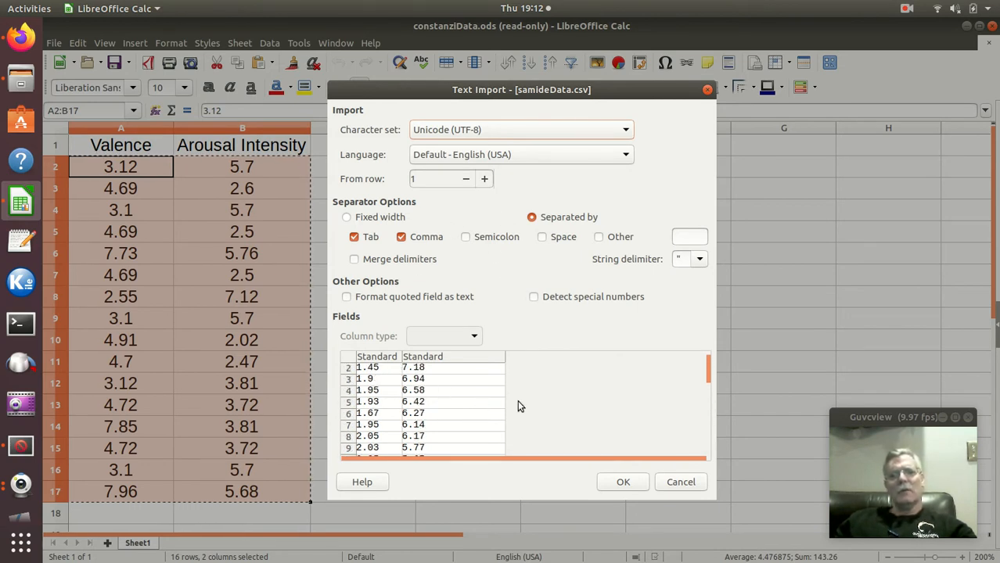
pyautogui.click(623, 483)
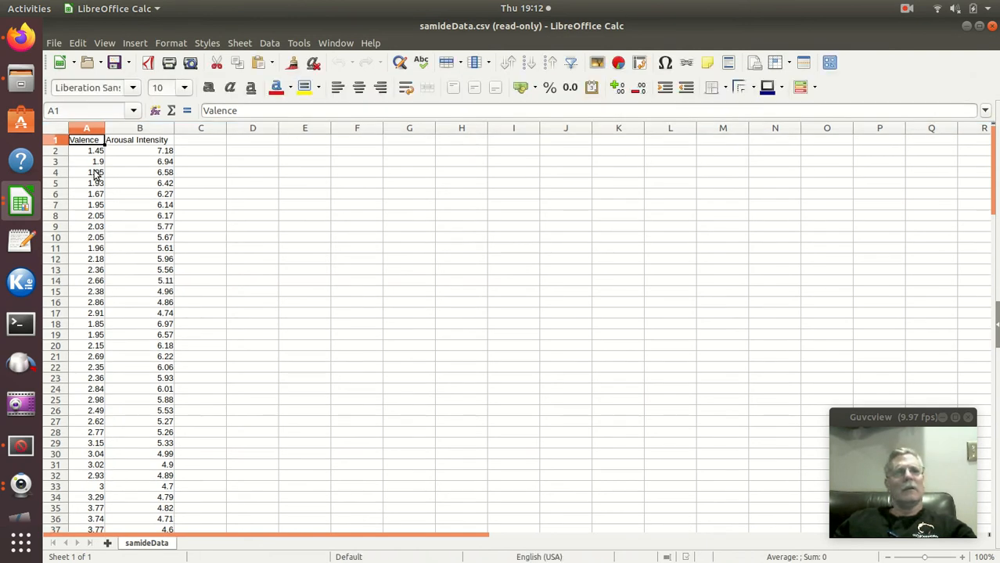
# - Copy all Valence and Arousal Intensity values without the headers, cells A2:B129
pyautogui.scroll(-15, 106, 405)
pyautogui.scroll(6, 109, 409)
pyautogui.scroll(10, 110, 410)
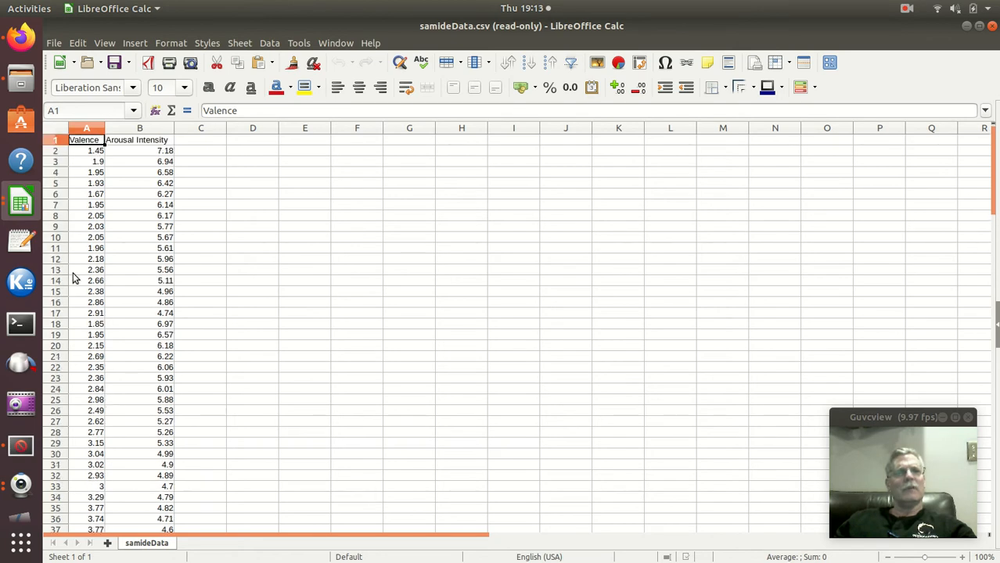
pyautogui.moveTo(81, 153); pyautogui.dragTo(133, 271)
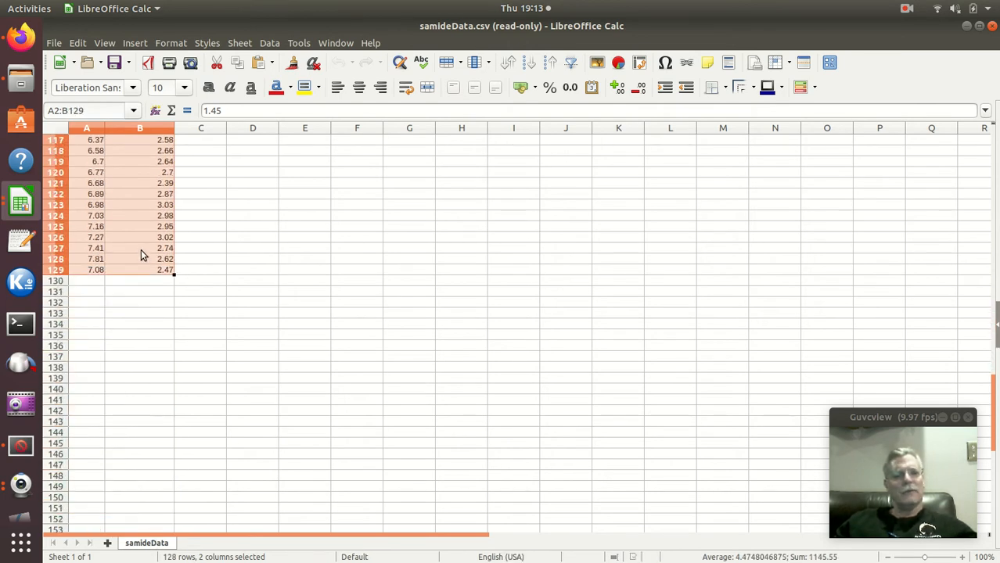
pyautogui.hotkey('ctrl', 'c')
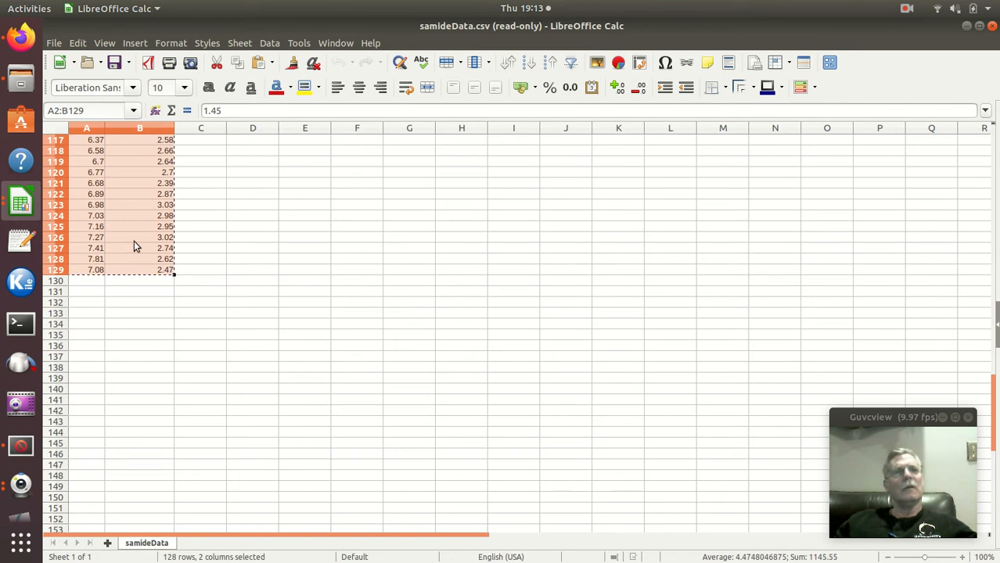
# - Switch to the Desmos graph in Firefox and paste the copied data as a new table in the empty row
pyautogui.click(24, 39)
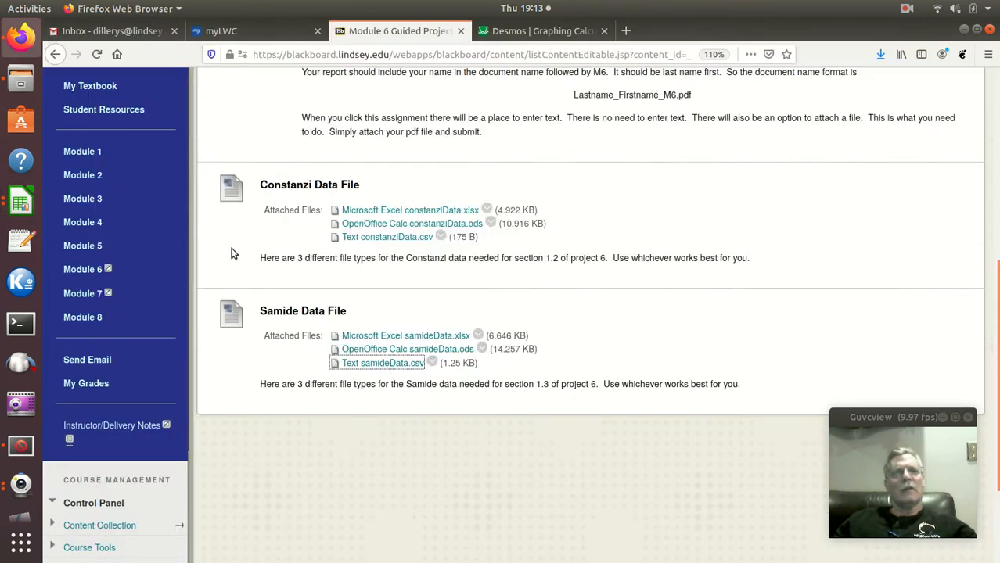
pyautogui.click(536, 33)
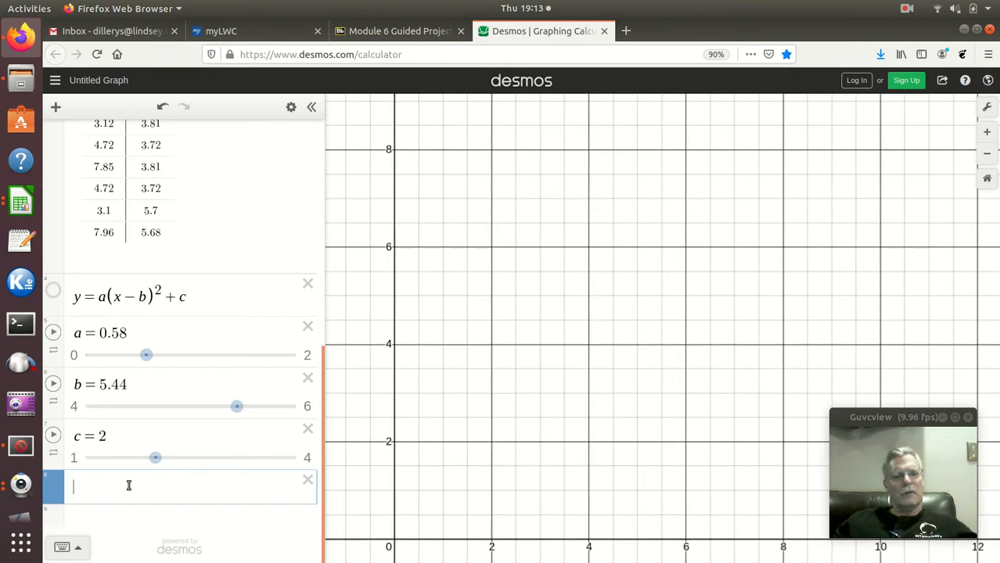
pyautogui.hotkey('ctrl', 'v')
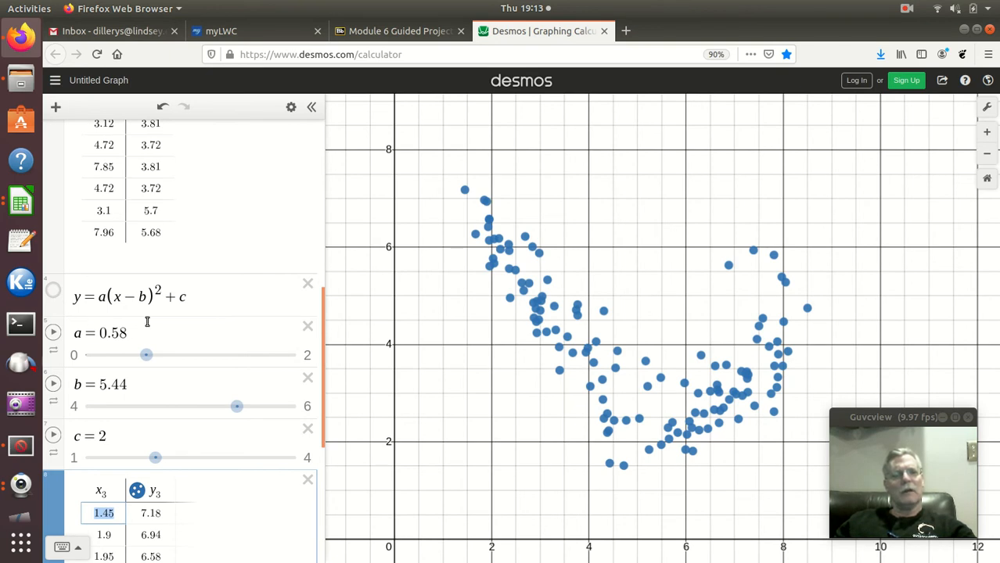
# - Show the curve y = a(x − b)² + c and fit it to the data with a = 0.39 and c = 2.56
pyautogui.click(54, 292)
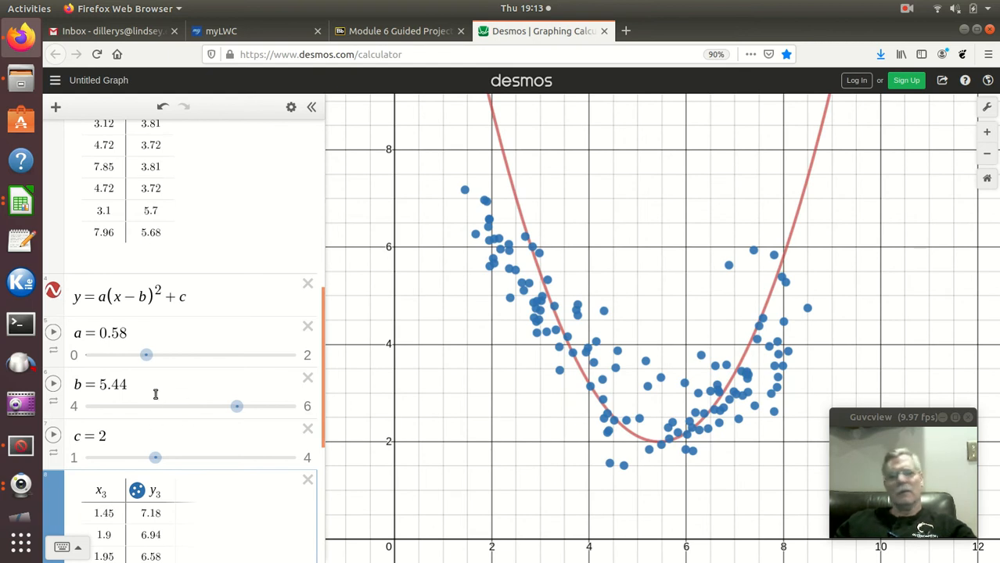
pyautogui.moveTo(145, 356)
pyautogui.mouseDown()
pyautogui.moveTo(155, 358)
pyautogui.moveTo(131, 362)
pyautogui.mouseUp()
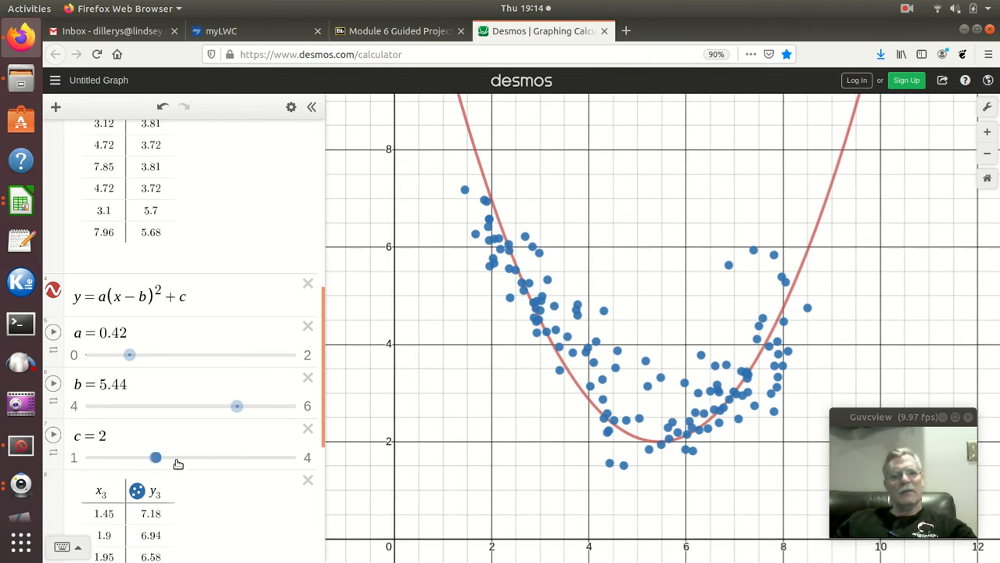
pyautogui.moveTo(163, 463); pyautogui.dragTo(195, 458)
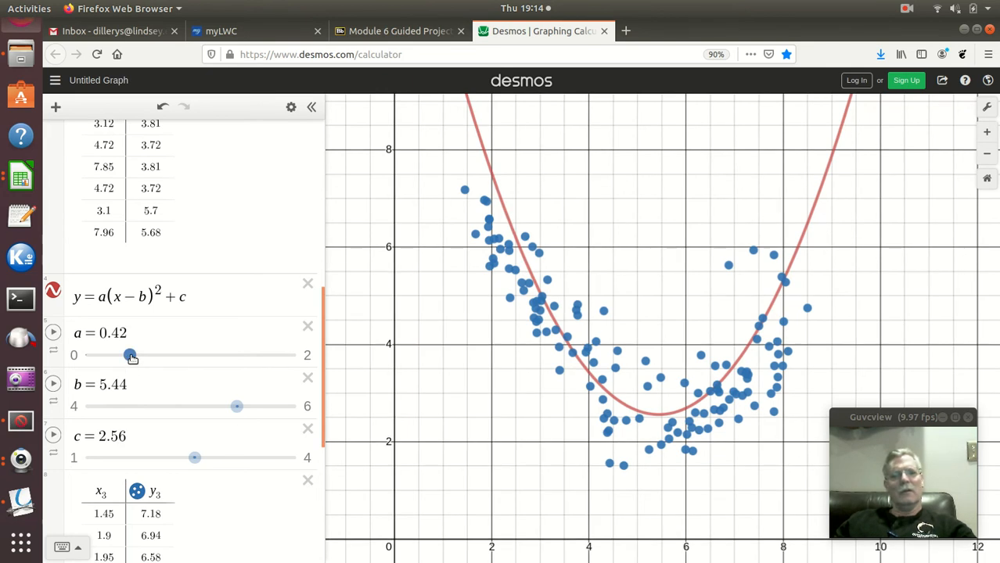
pyautogui.moveTo(132, 358); pyautogui.dragTo(127, 358)
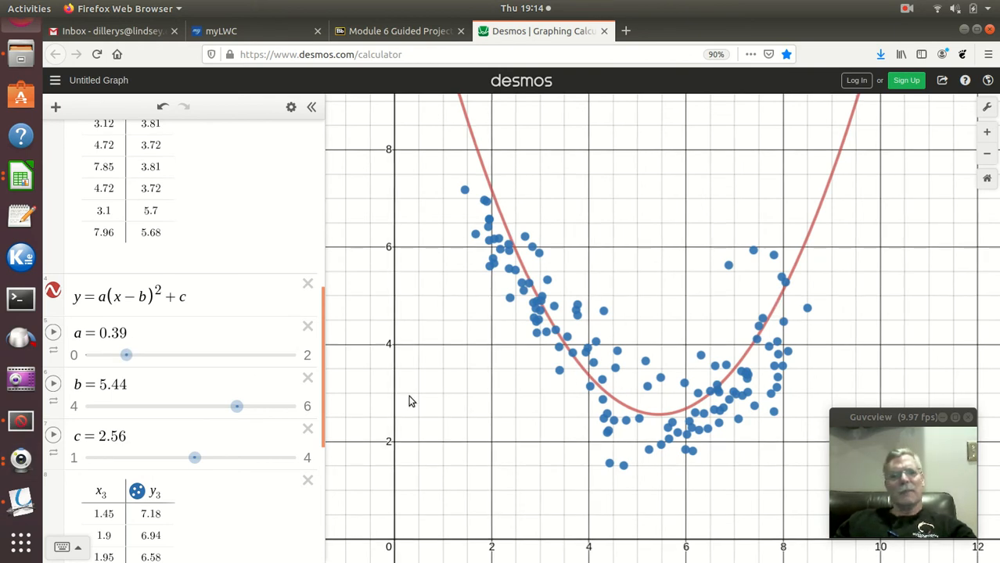
# - Show the curve y = 0.5(x − 5)² + 1 for comparison and go to the end of the expression list
pyautogui.scroll(10, 207, 349)
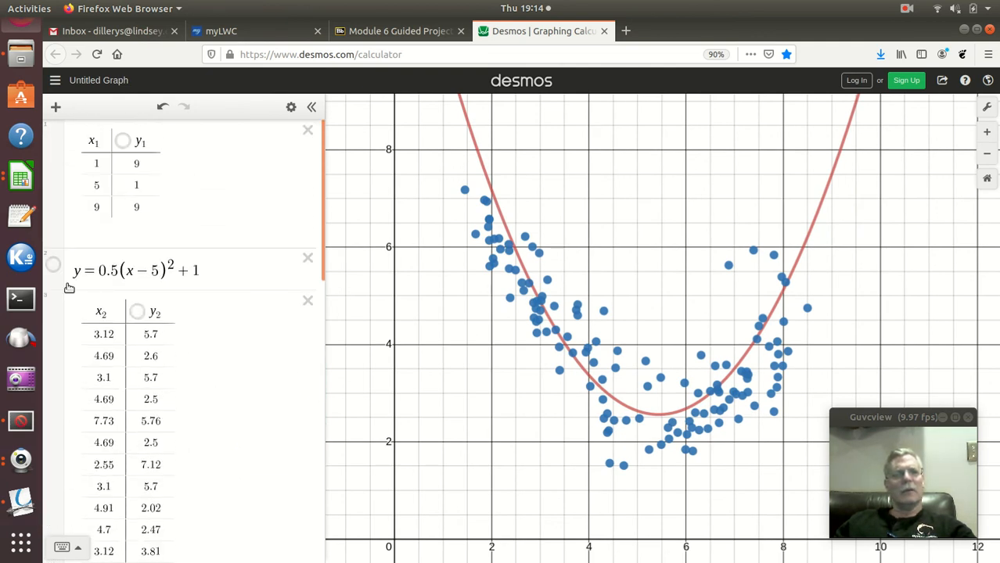
pyautogui.click(54, 266)
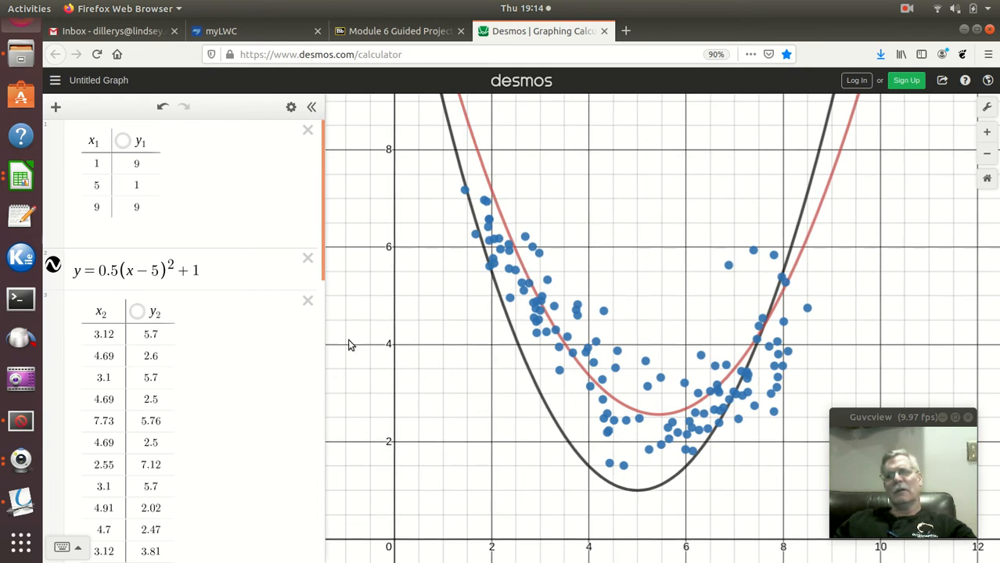
pyautogui.scroll(-5, 245, 424)
pyautogui.scroll(-3, 257, 444)
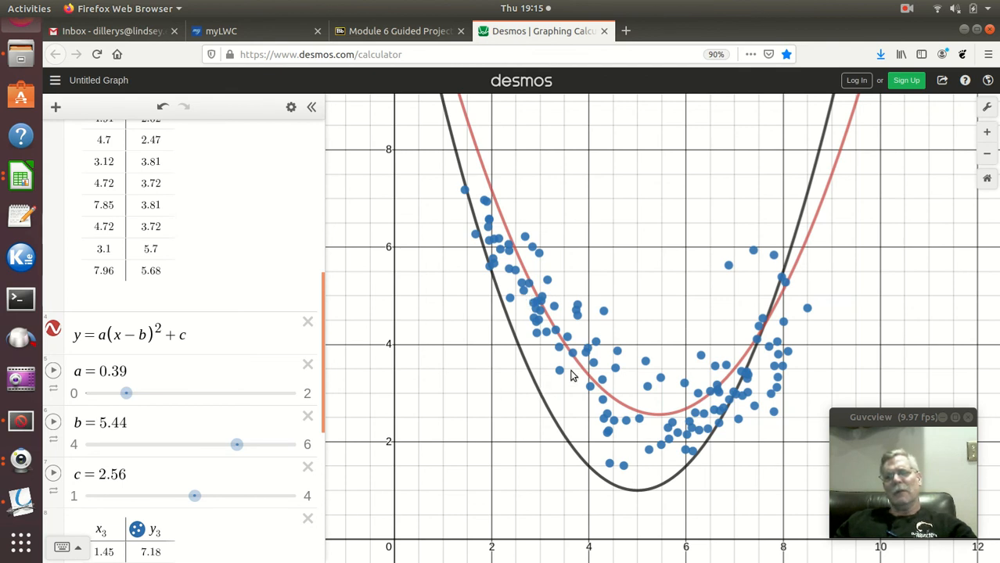
pyautogui.scroll(-5, 152, 437)
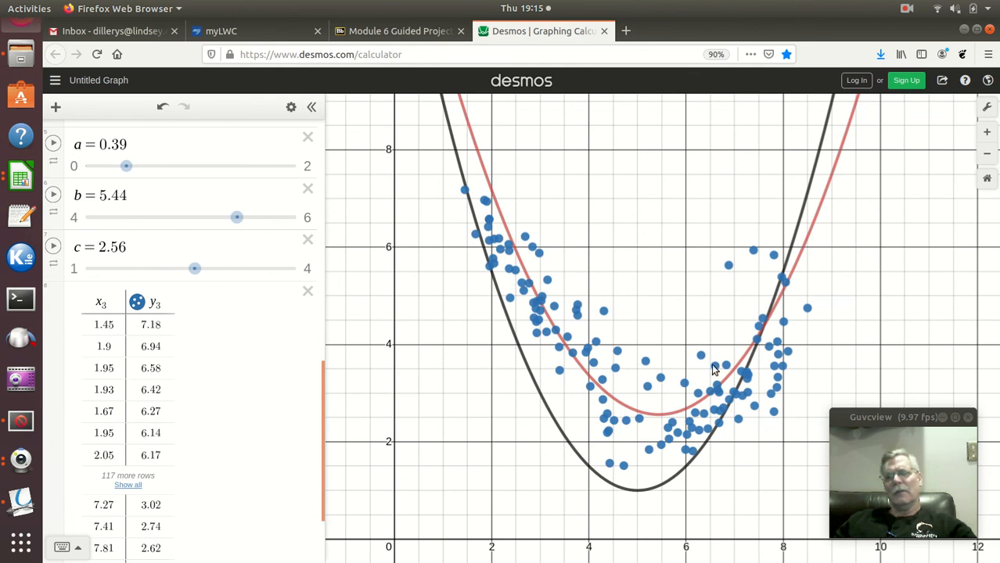
pyautogui.scroll(-2, 269, 422)
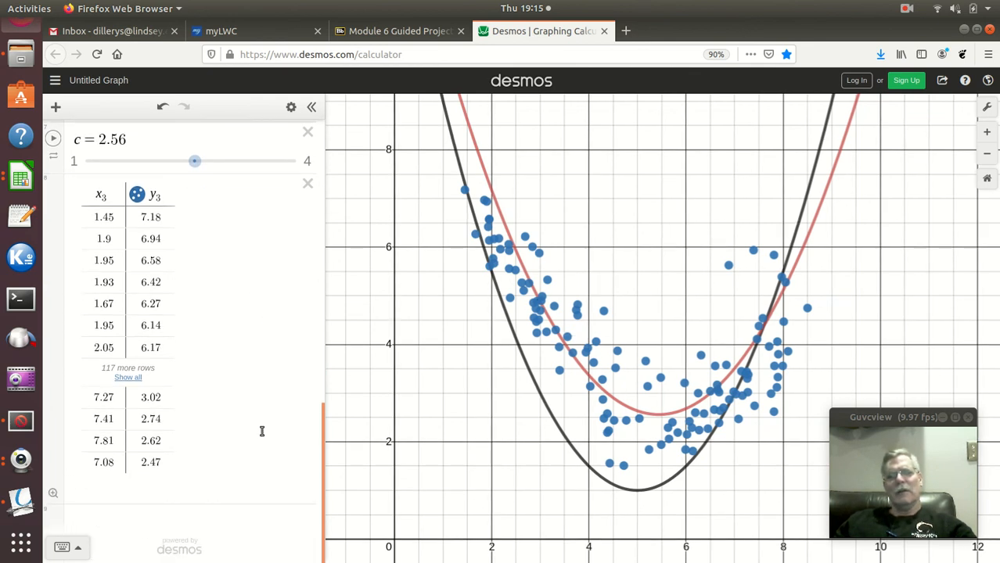